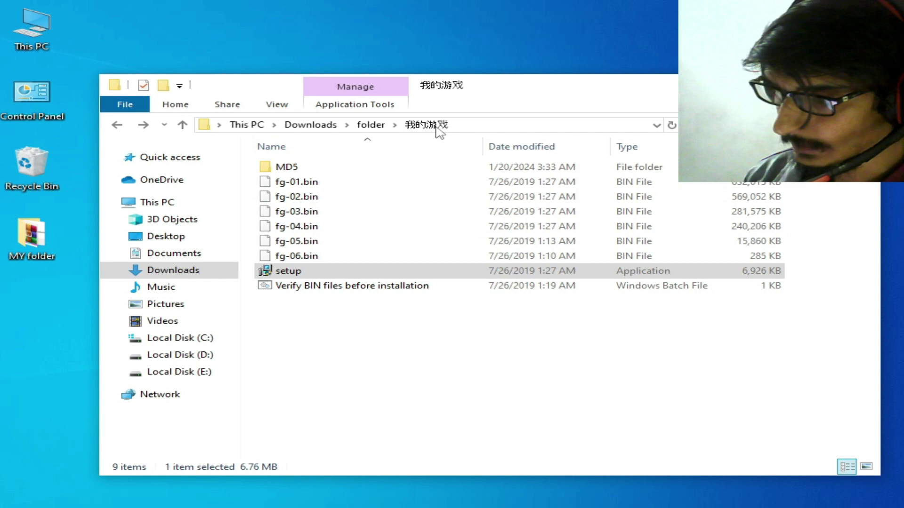
# Step: Rename the Chinese-named 我的游戏 game folder to 'gta 5'
pyautogui.click(116, 126)
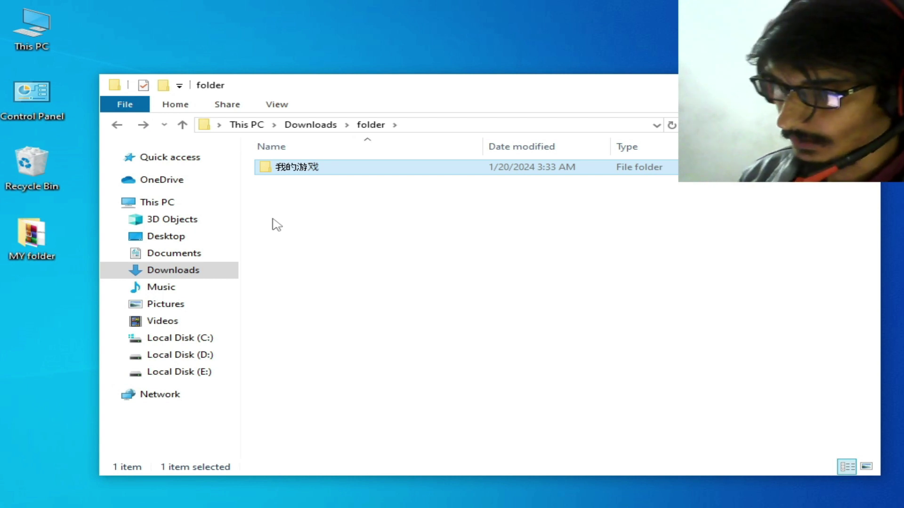
pyautogui.rightClick(298, 174)
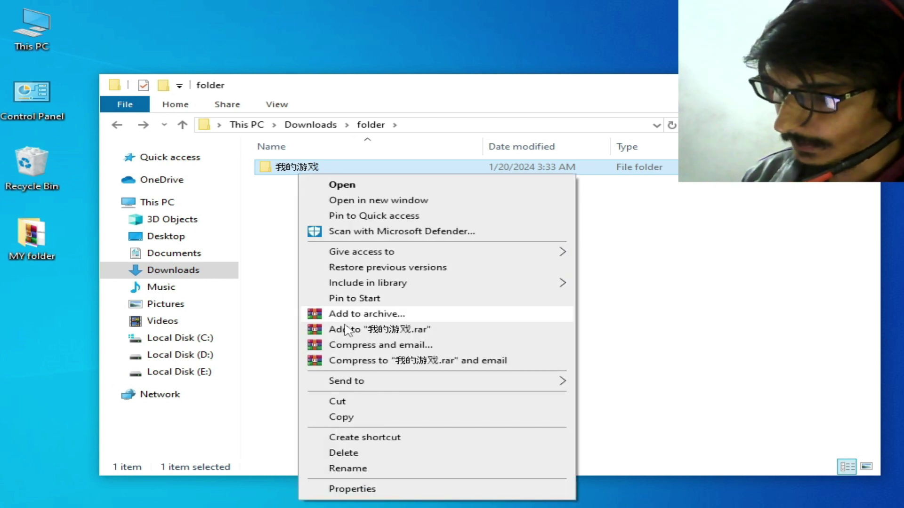
pyautogui.click(346, 469)
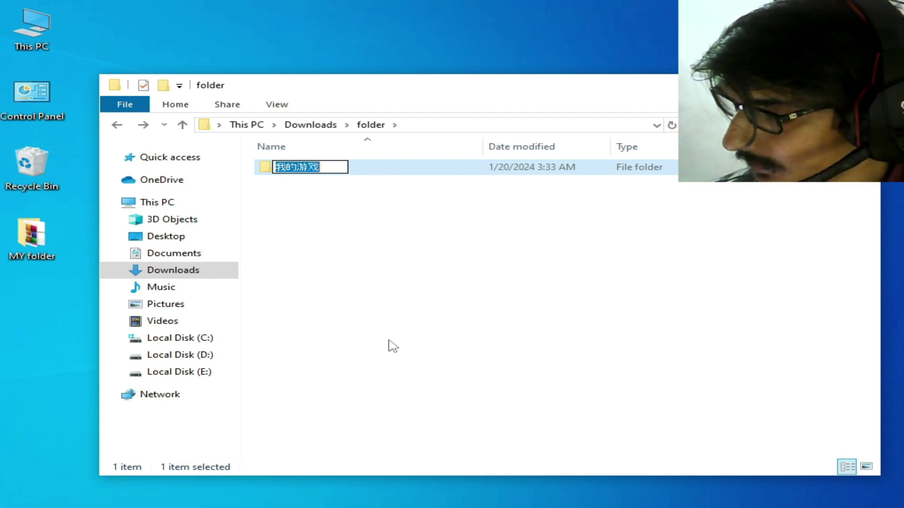
pyautogui.write('g')
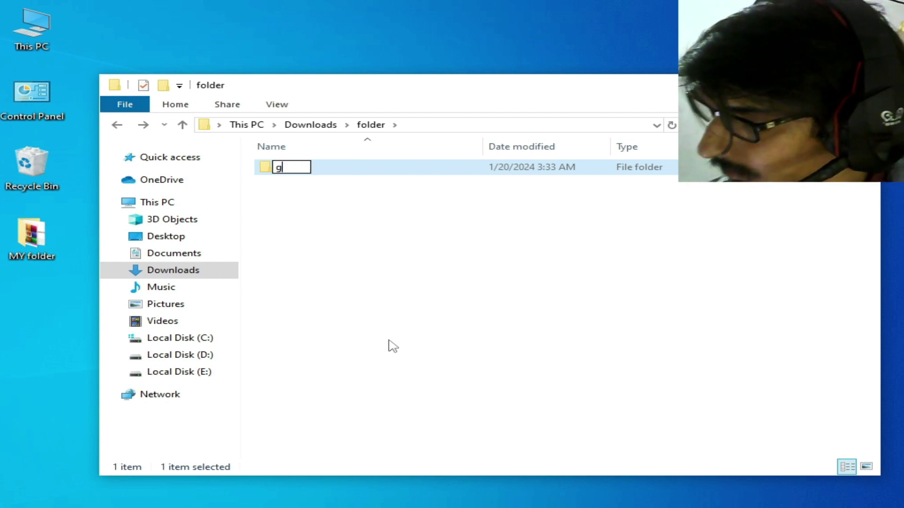
pyautogui.write('ta')
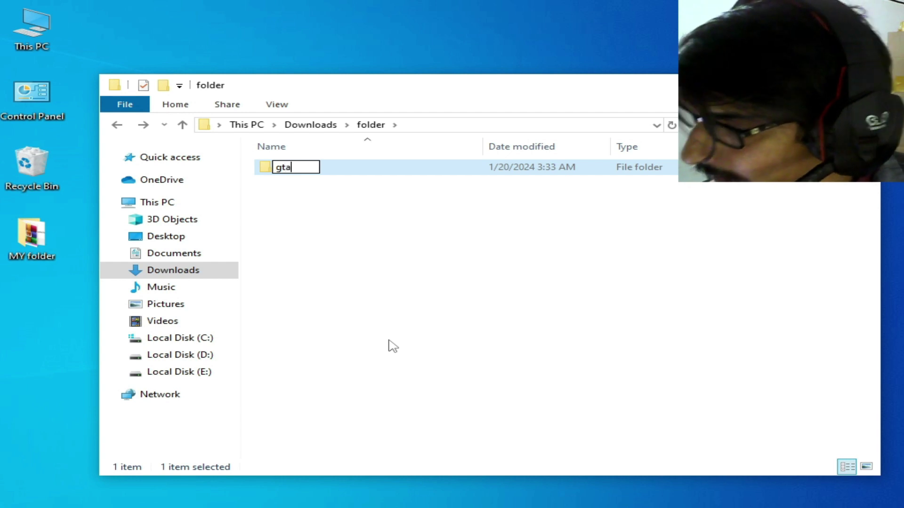
pyautogui.write(' 5')
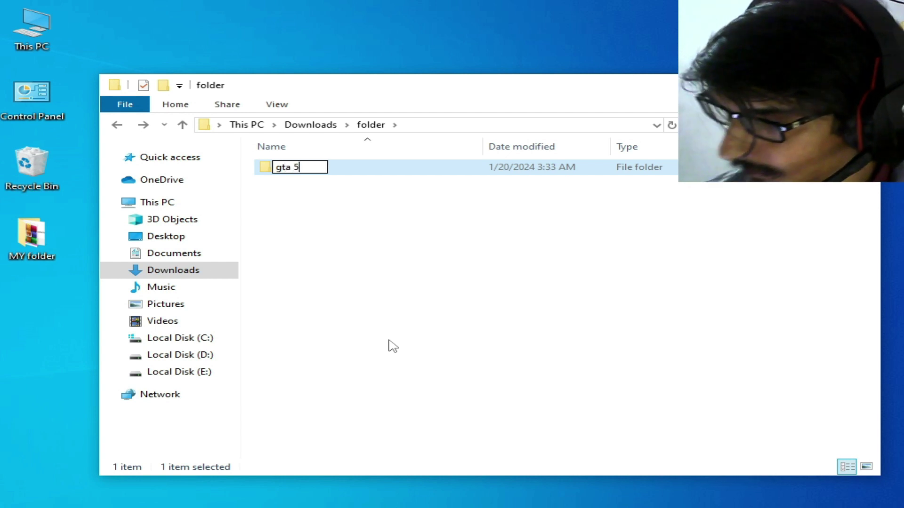
pyautogui.press('Return')
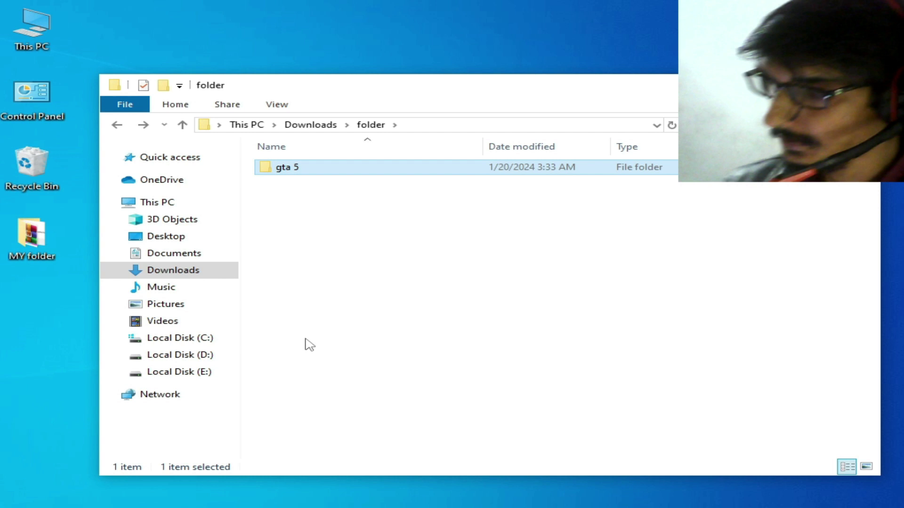
# Step: Open the gta 5 folder and launch its setup installer to start installing the game
pyautogui.doubleClick(309, 174)
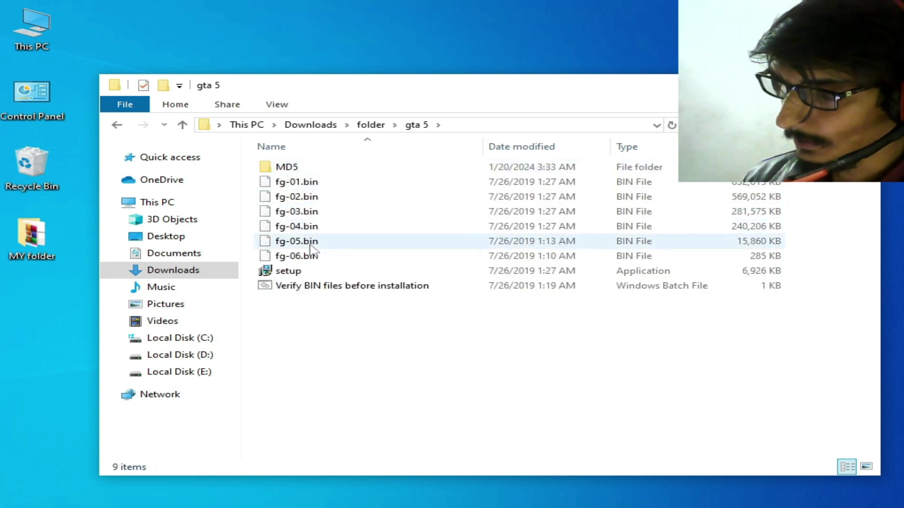
pyautogui.click(296, 278)
pyautogui.rightClick(296, 278)
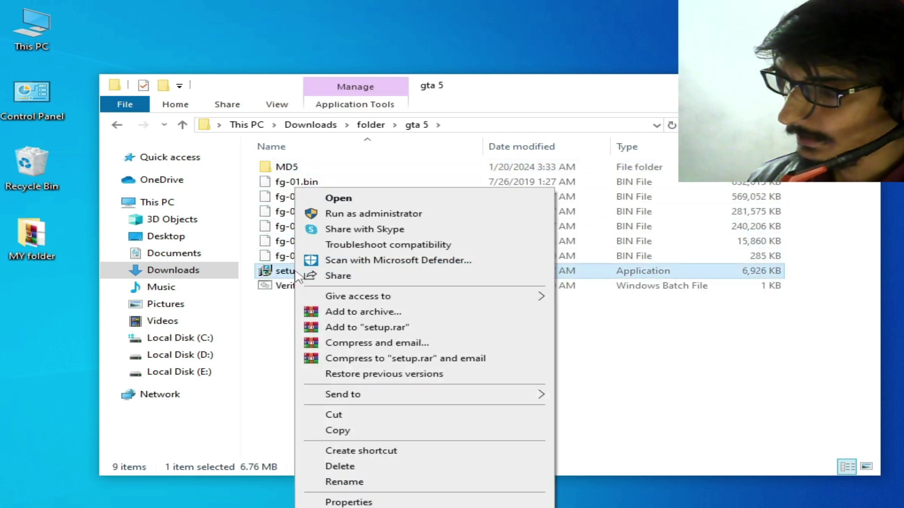
pyautogui.click(349, 200)
pyautogui.click(552, 379)
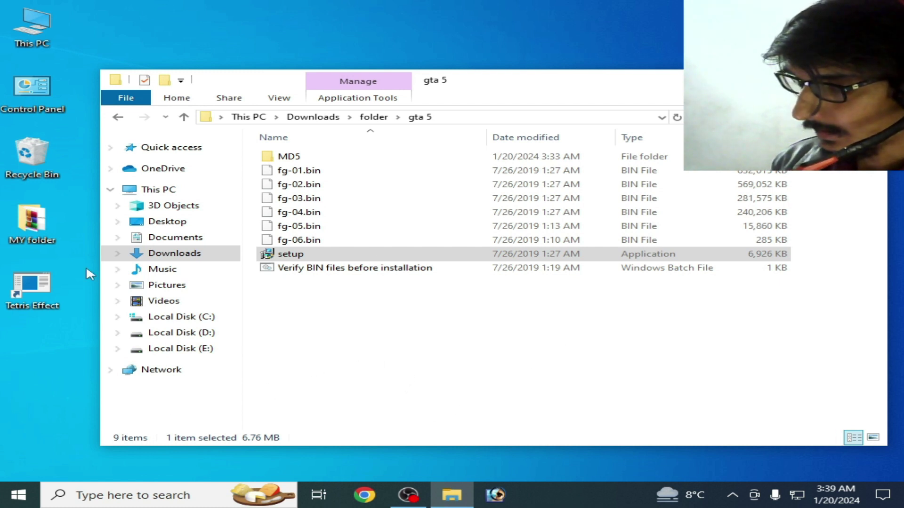
# Step: Check free drive space in This PC, then return to the Downloads folder holding gta 5
pyautogui.doubleClick(35, 34)
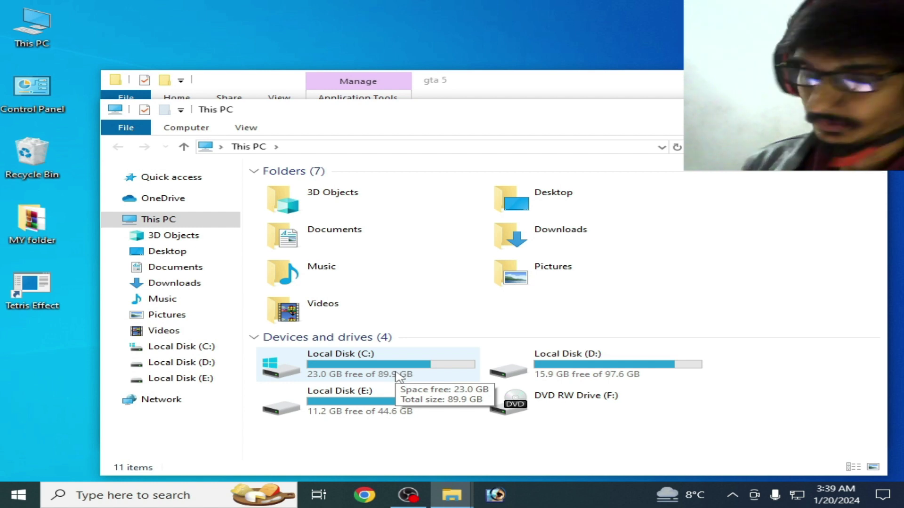
pyautogui.click(869, 109)
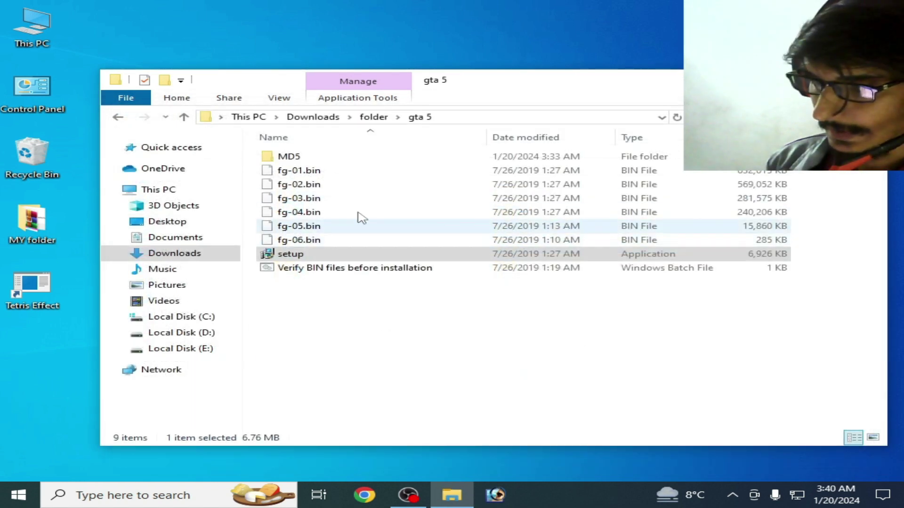
pyautogui.click(118, 118)
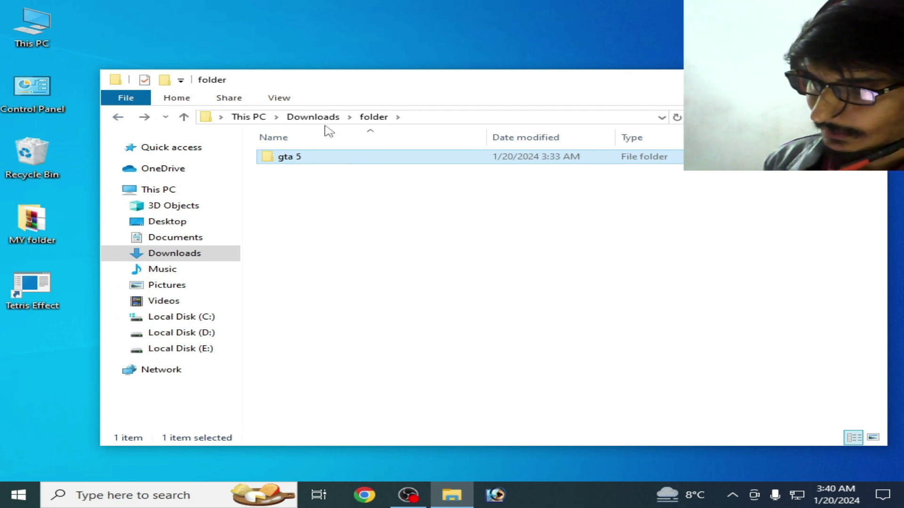
# Step: Cut the gta 5 folder and paste it into New folder (4) on Local Disk (E:)
pyautogui.rightClick(298, 163)
pyautogui.click(360, 377)
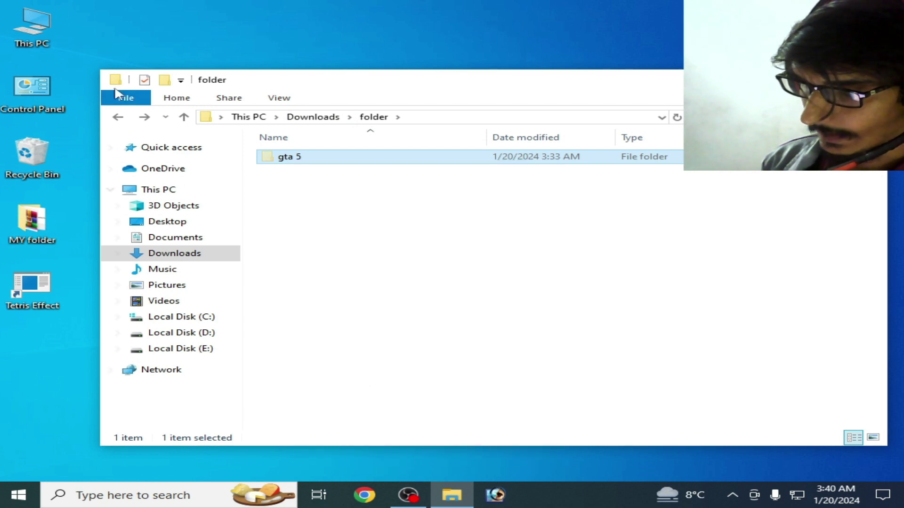
pyautogui.doubleClick(48, 39)
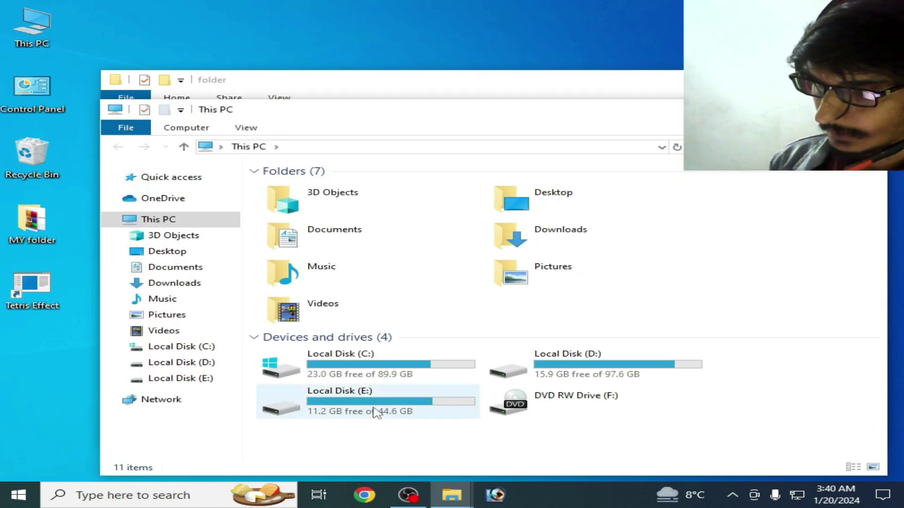
pyautogui.doubleClick(337, 411)
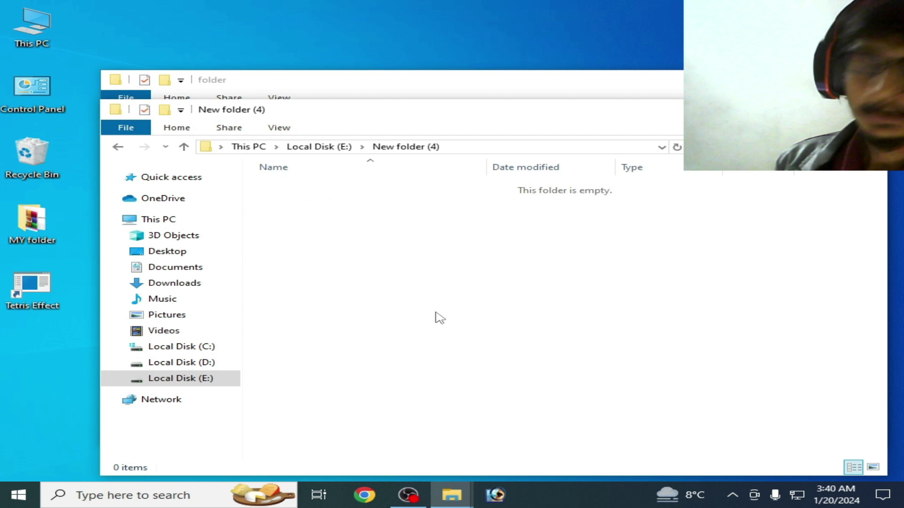
pyautogui.rightClick(436, 313)
pyautogui.click(476, 211)
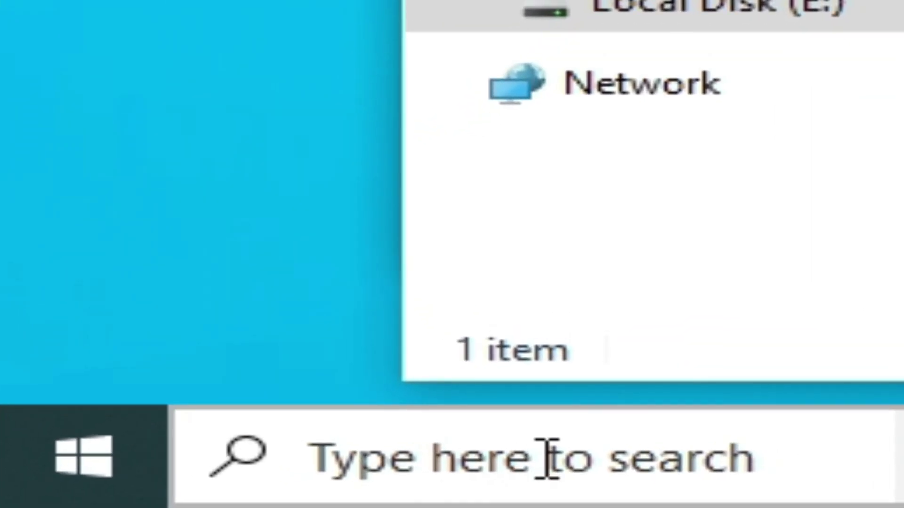
# Step: Search Windows for msconfig and launch System Configuration
pyautogui.click(551, 463)
pyautogui.write('m')
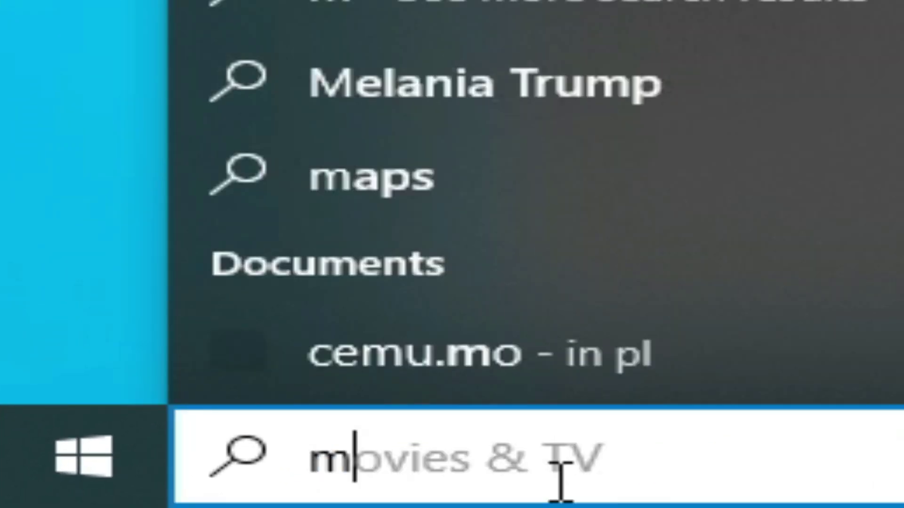
pyautogui.write('sconfig')
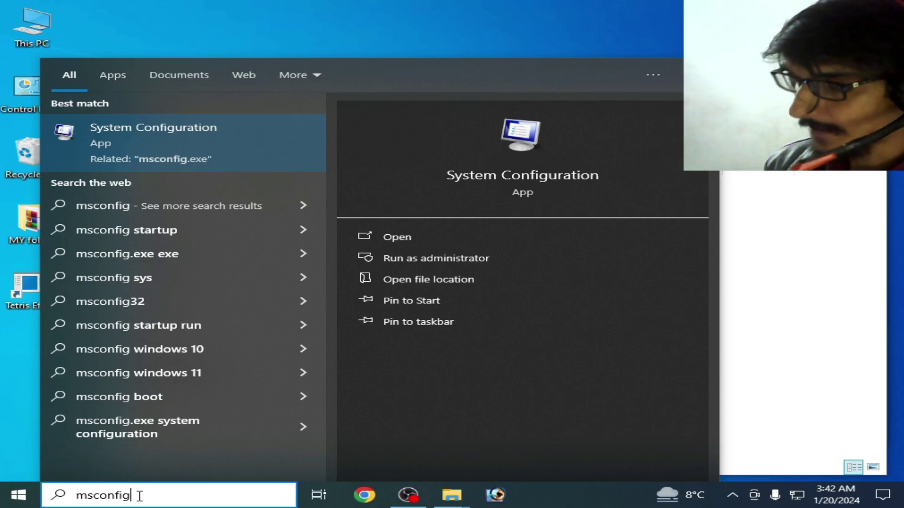
pyautogui.click(115, 131)
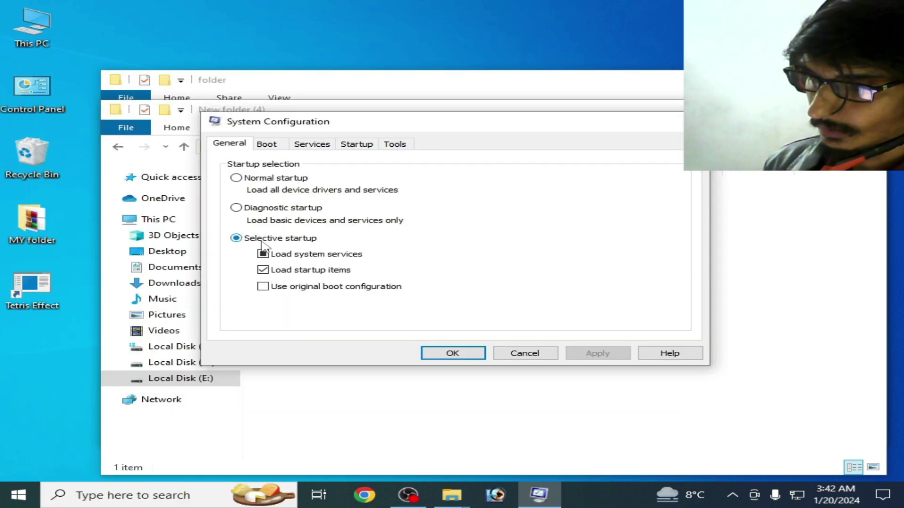
# Step: Clear the Number of processors and Maximum memory boot limits, then apply and confirm
pyautogui.click(267, 144)
pyautogui.click(298, 240)
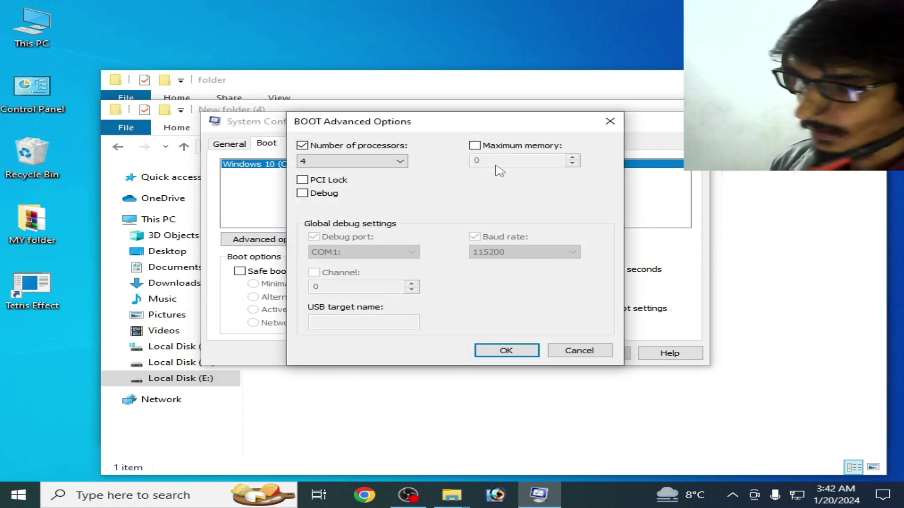
pyautogui.click(475, 146)
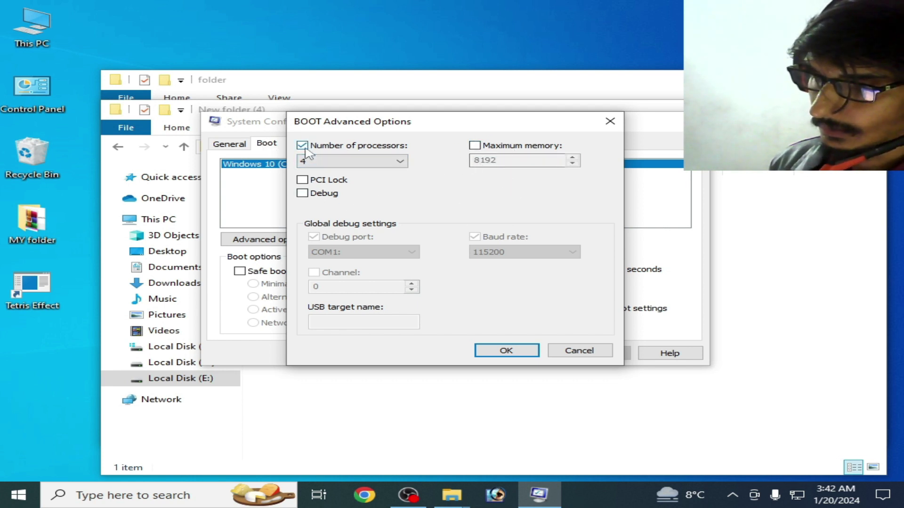
pyautogui.click(302, 146)
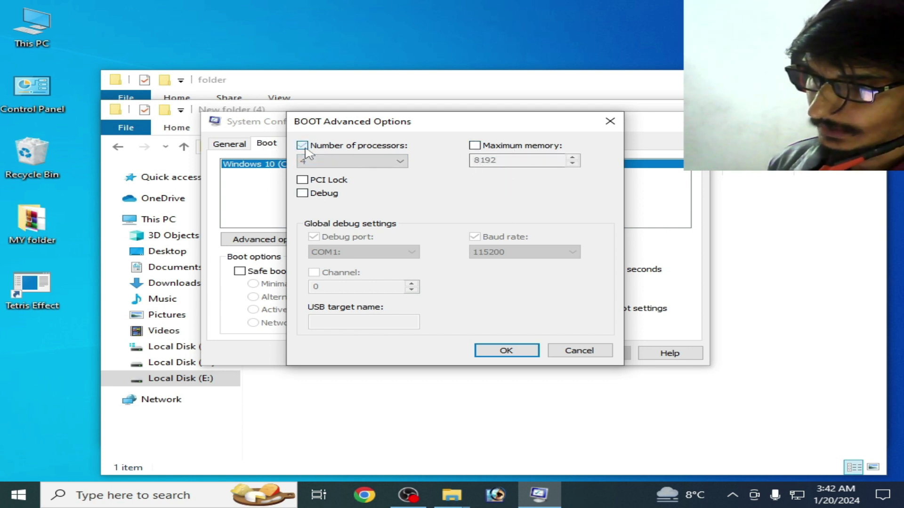
pyautogui.click(512, 353)
pyautogui.click(593, 355)
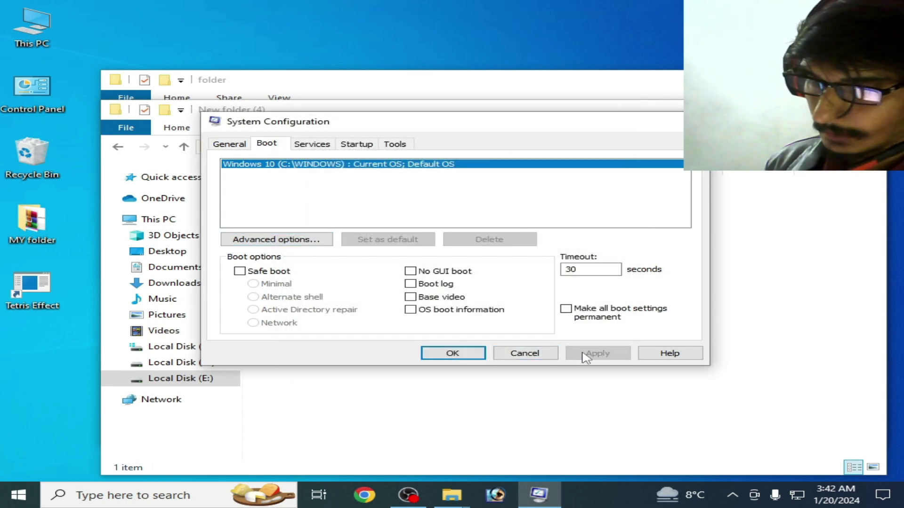
pyautogui.click(452, 361)
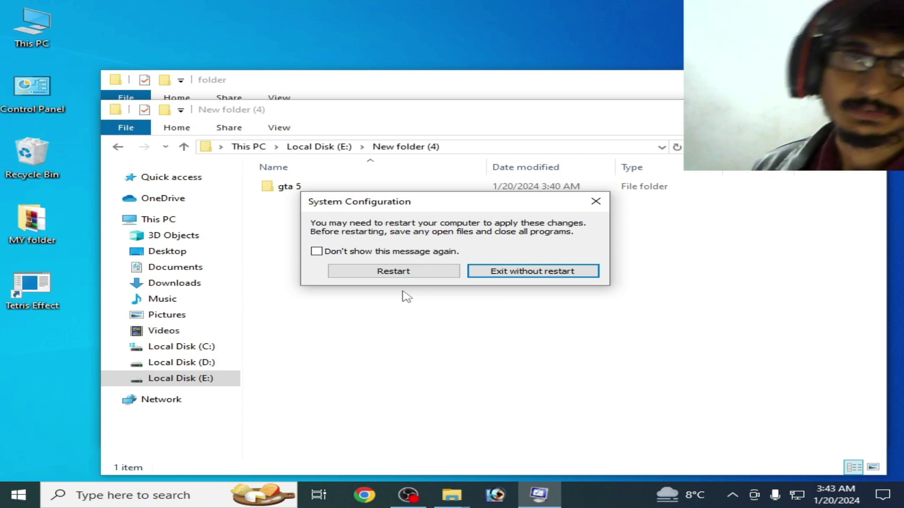
# Step: Restart the computer so the new boot settings take effect
pyautogui.click(394, 272)
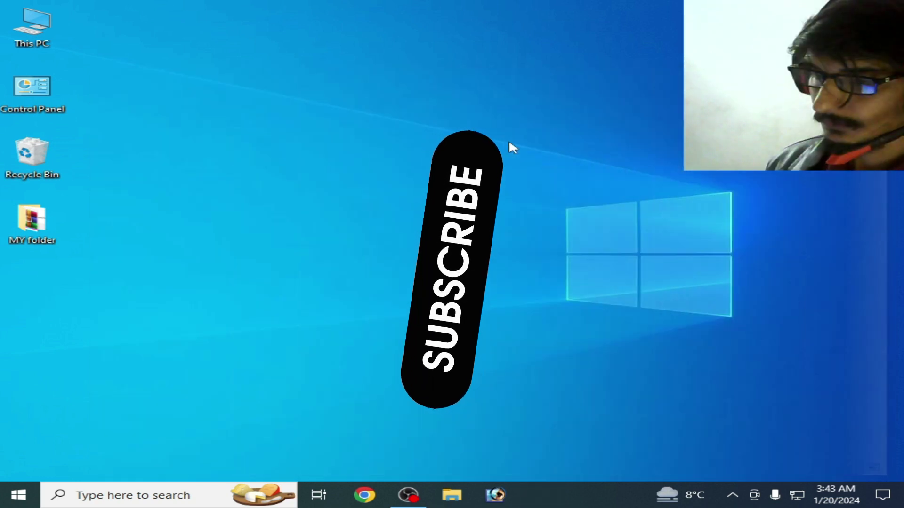